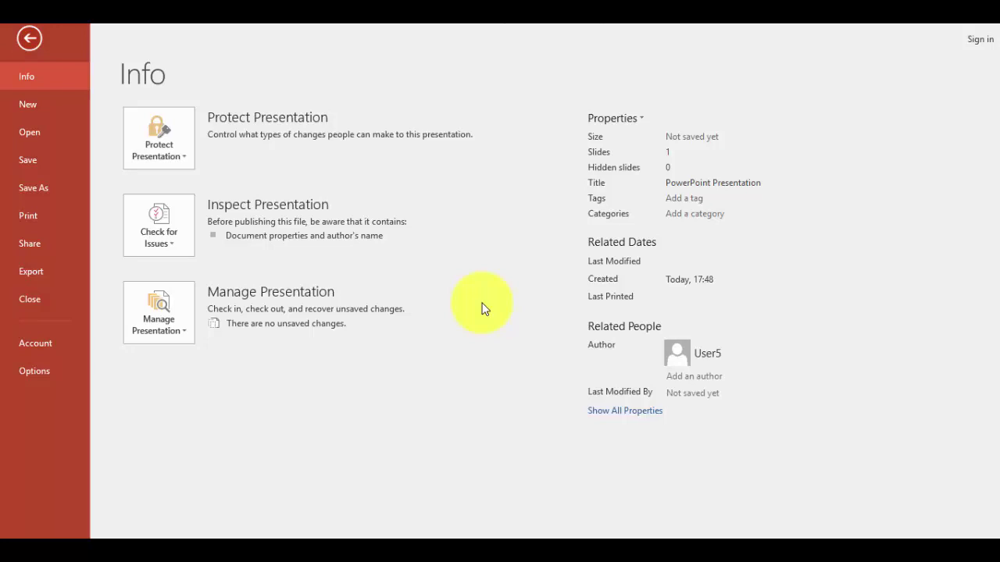
Step: Create a blank presentation and delete the title and subtitle placeholders from its first slide
click(33, 97)
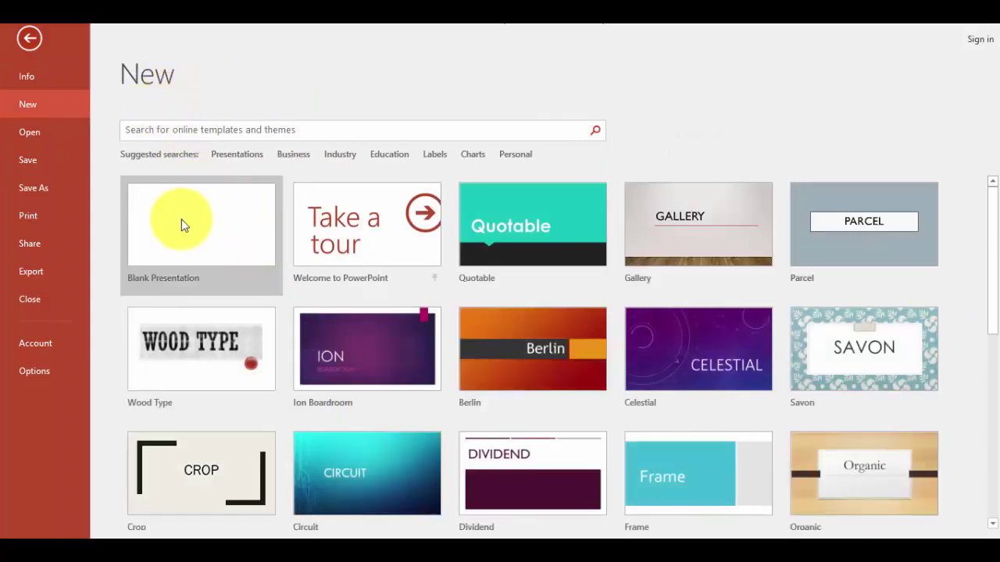
click(228, 213)
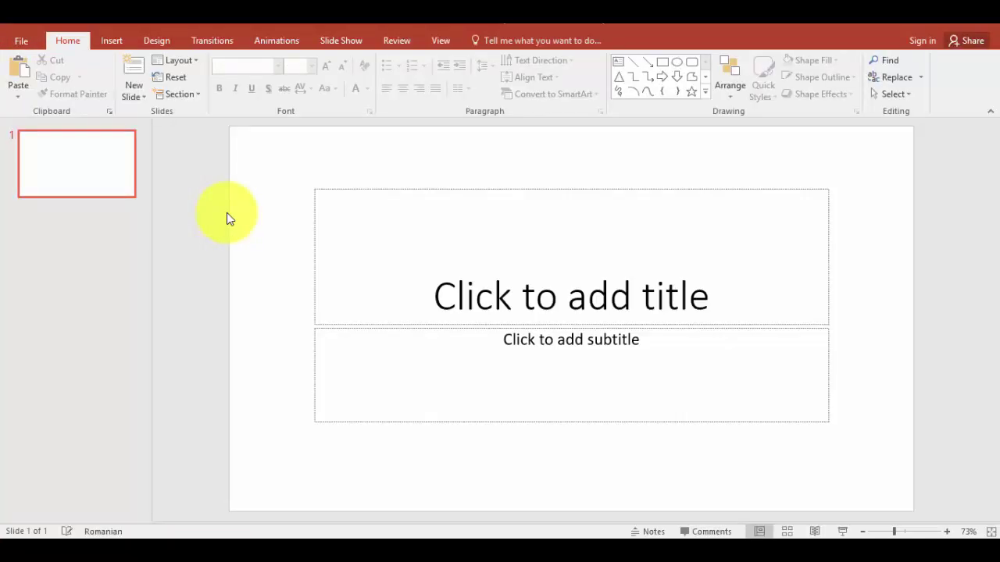
click(313, 242)
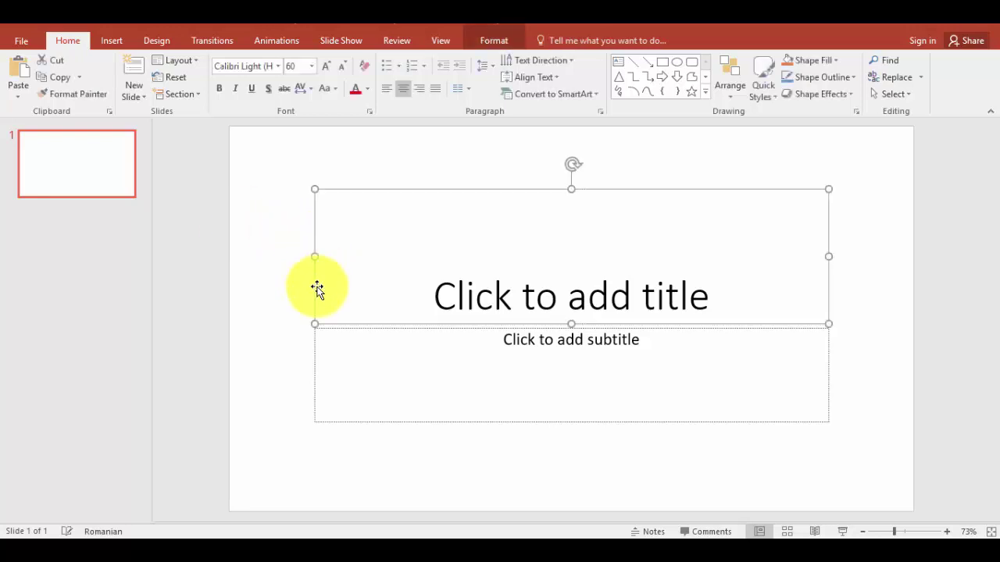
key(Delete)
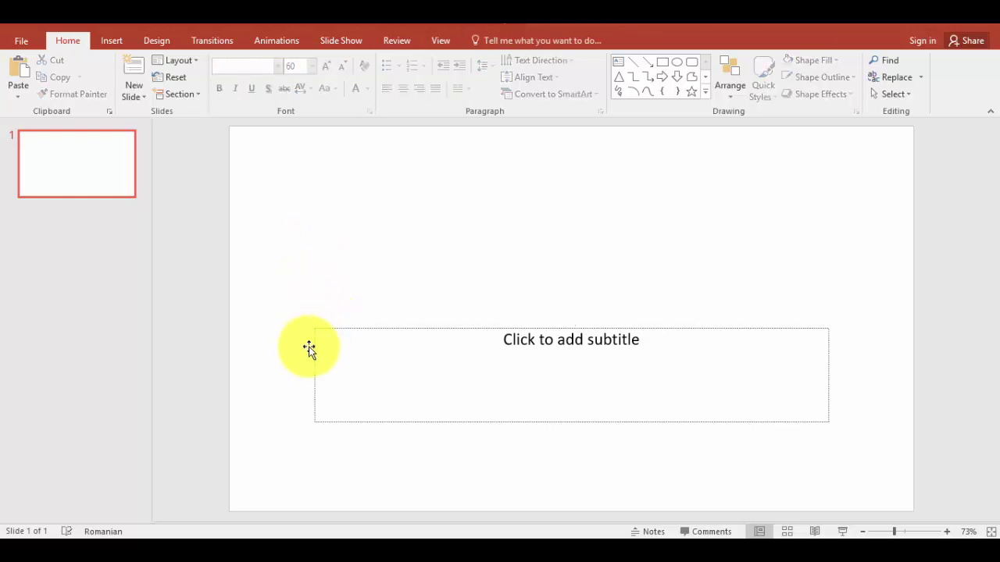
click(314, 348)
key(Delete)
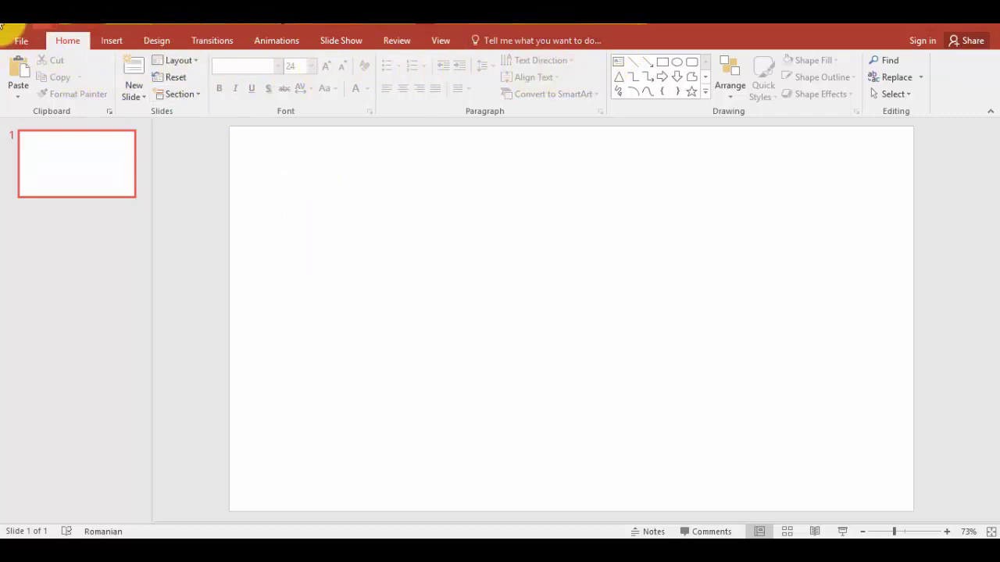
Step: Start inserting a video from the computer and browse to the Downloads folder
click(121, 41)
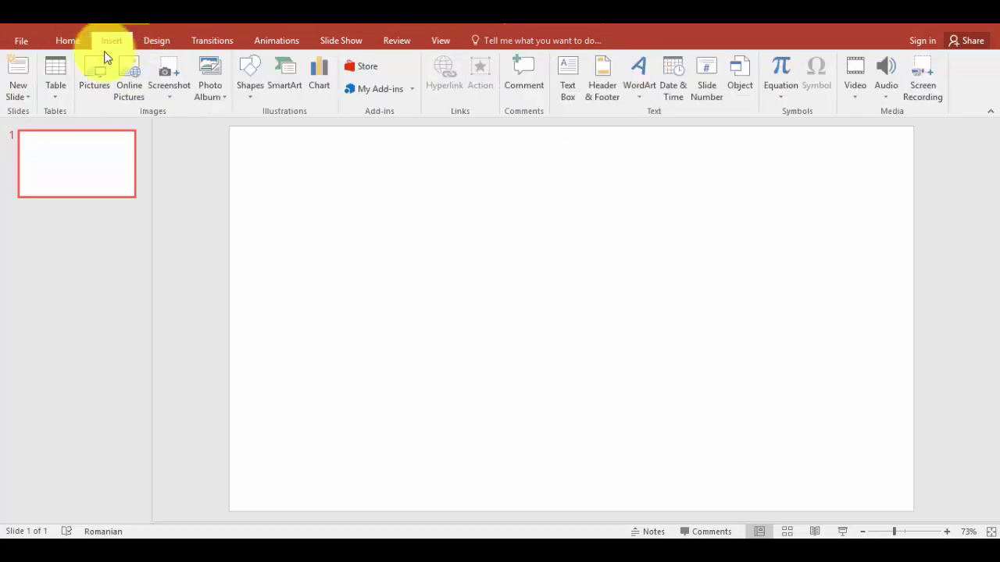
click(853, 84)
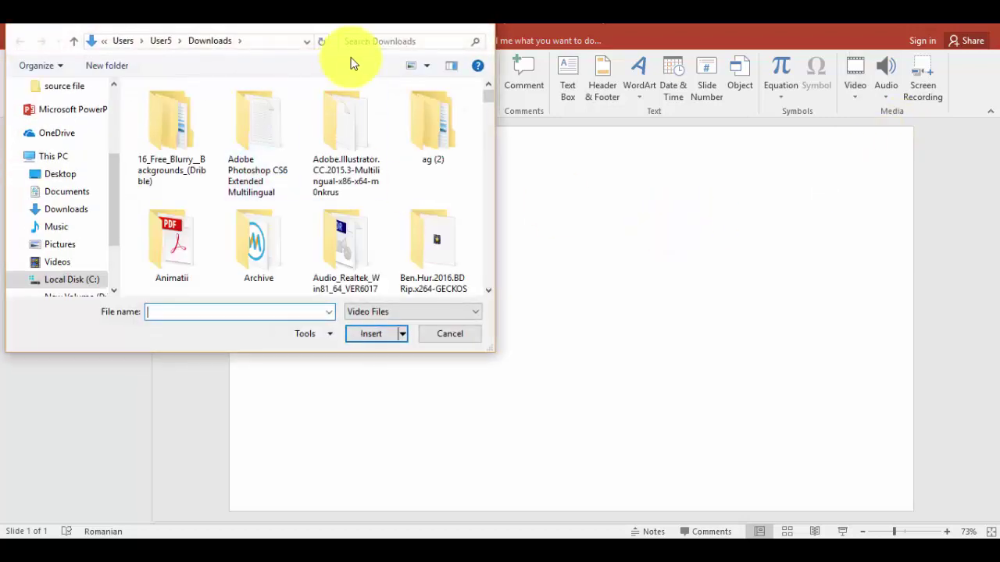
click(78, 217)
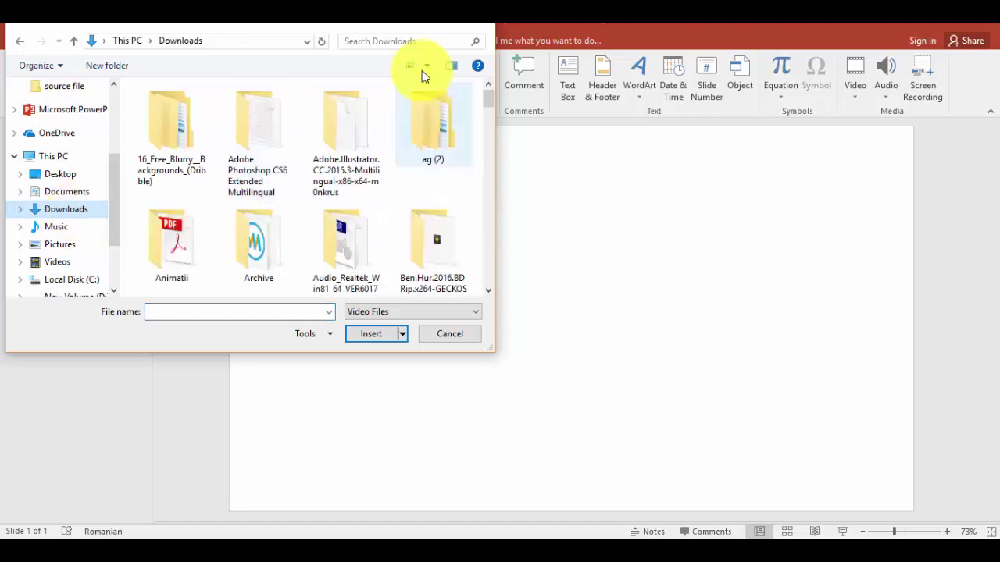
Step: Search the Downloads folder for "water fonte", then return to the full folder listing
click(358, 37)
text(w)
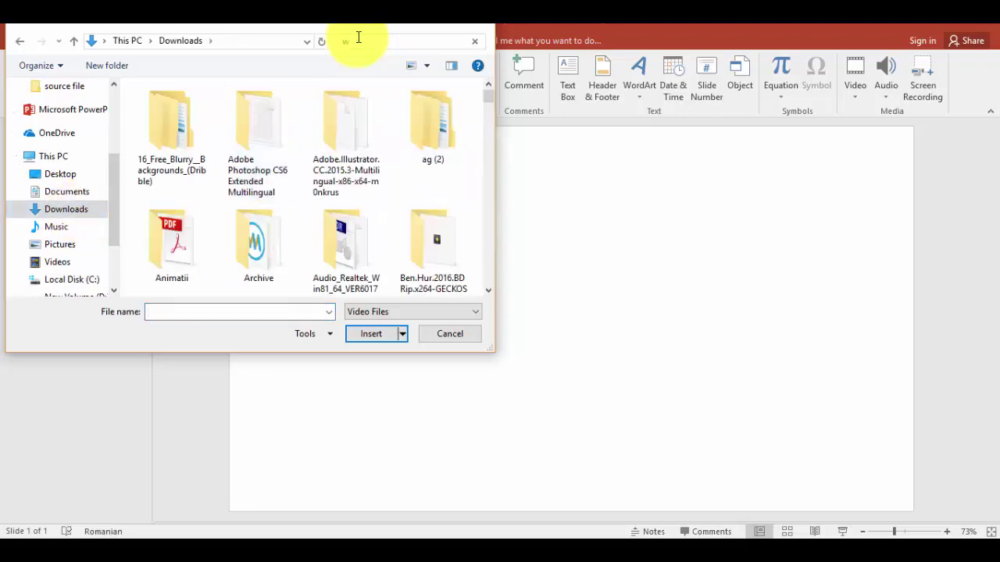
text(ater)
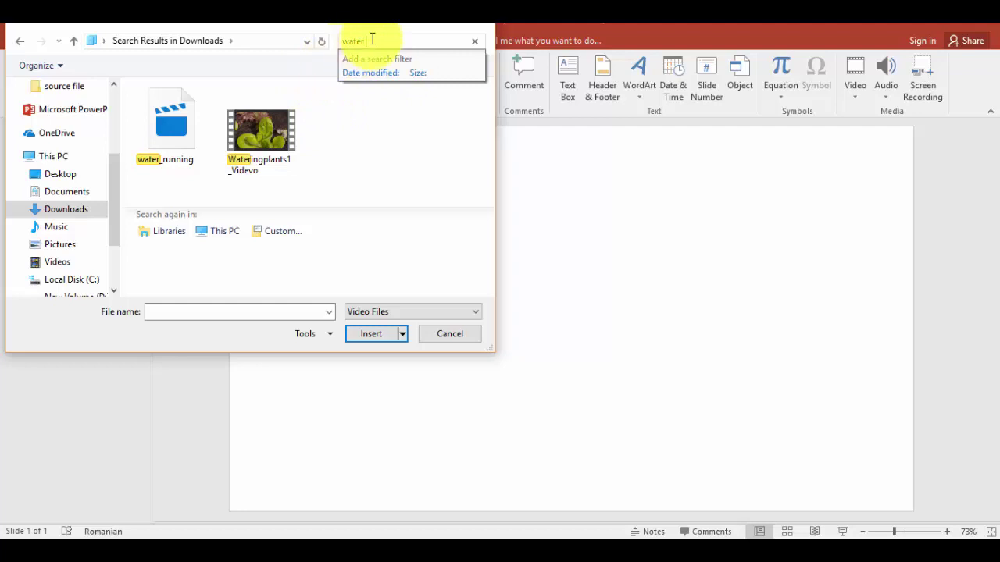
text( fonte)
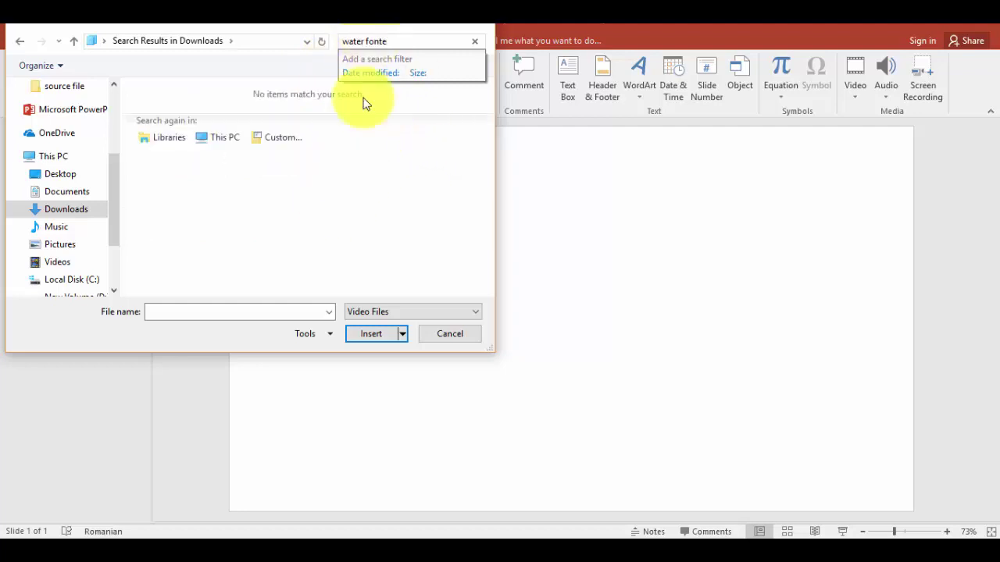
click(58, 211)
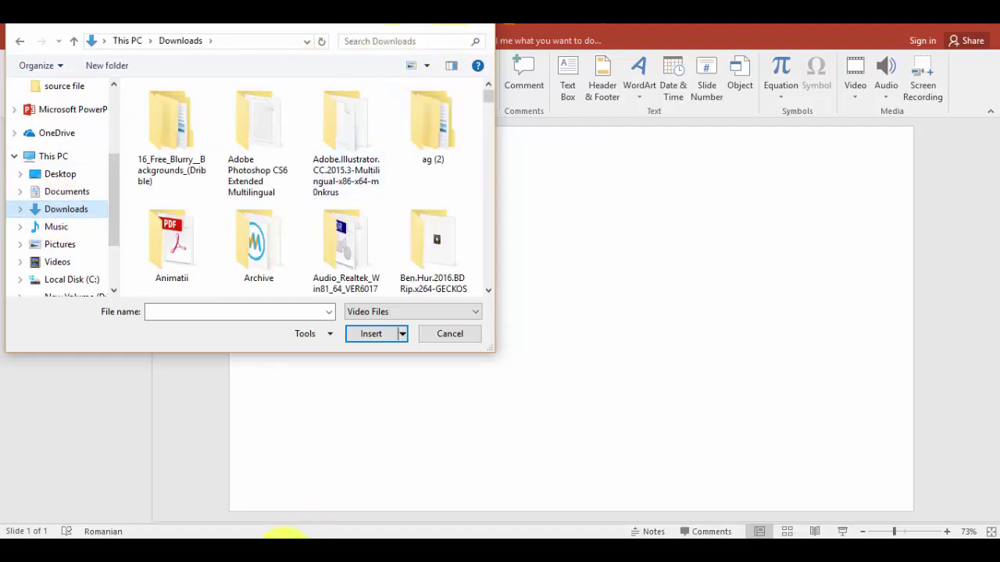
Step: Switch to the browser to check the downloaded Water Fonte video's file name on Videezy, then return to the Presentation5 window
mouse_move(242, 531)
click(545, 514)
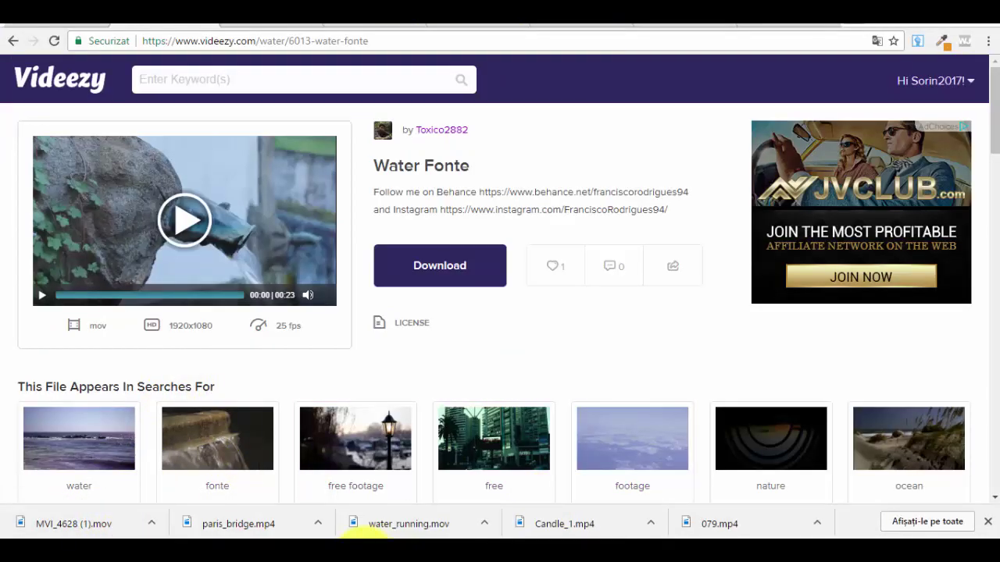
mouse_move(357, 528)
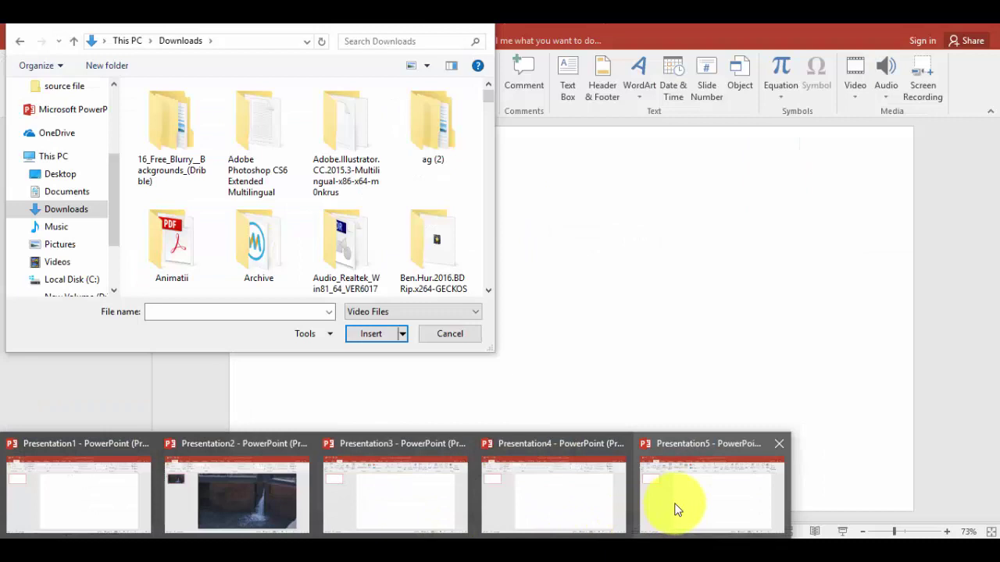
click(677, 509)
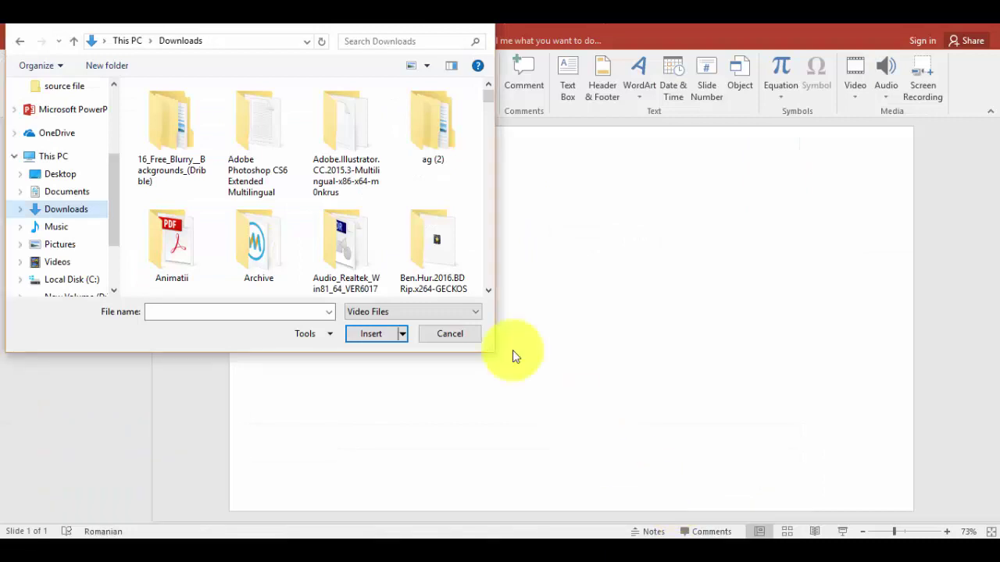
Step: Search Downloads for "MVI" and insert the video MVI_4628 (1) on the slide
click(407, 38)
text(MVI)
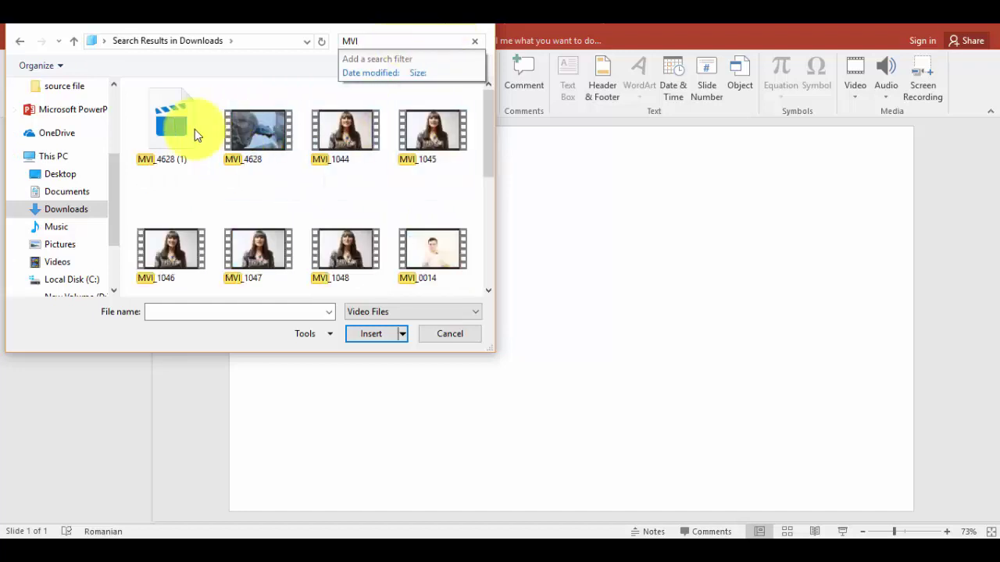
click(170, 123)
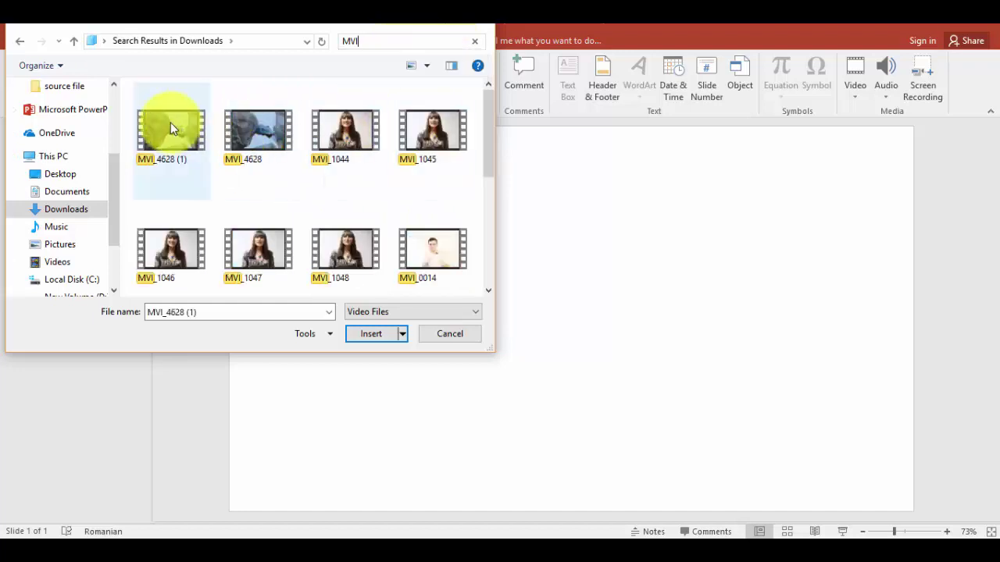
click(386, 342)
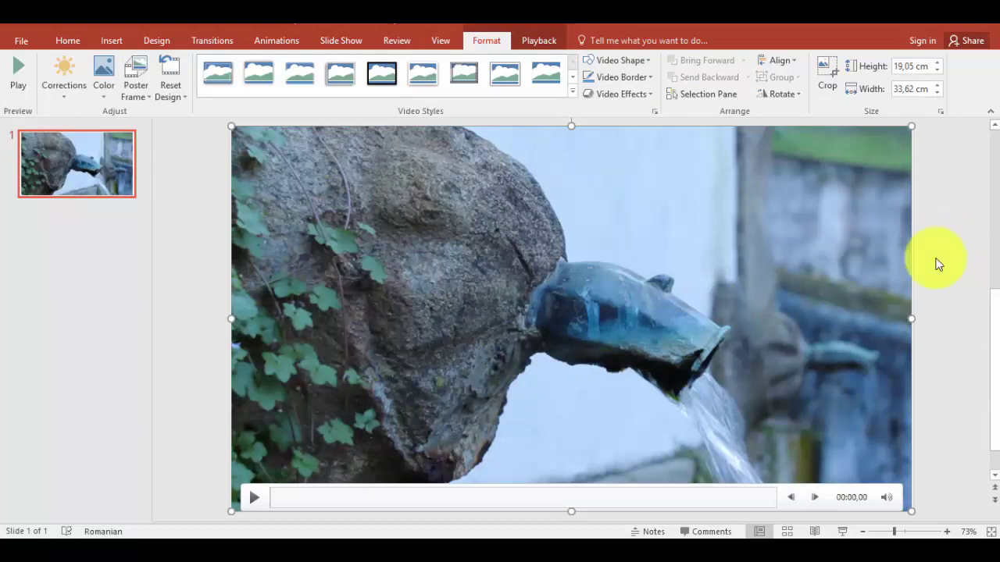
Step: Duplicate the fountain video on the slide and align the copy exactly over the original
click(976, 245)
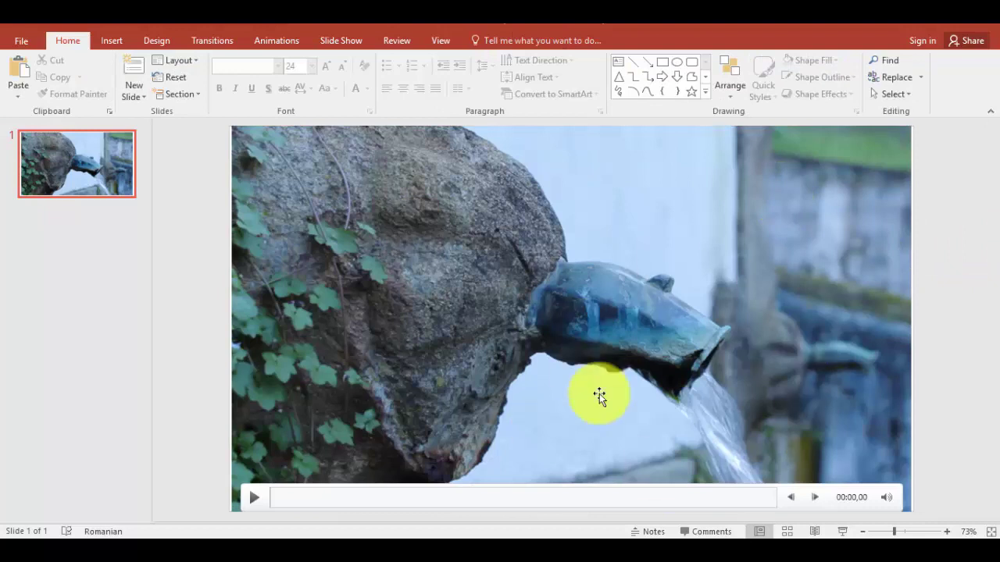
click(698, 246)
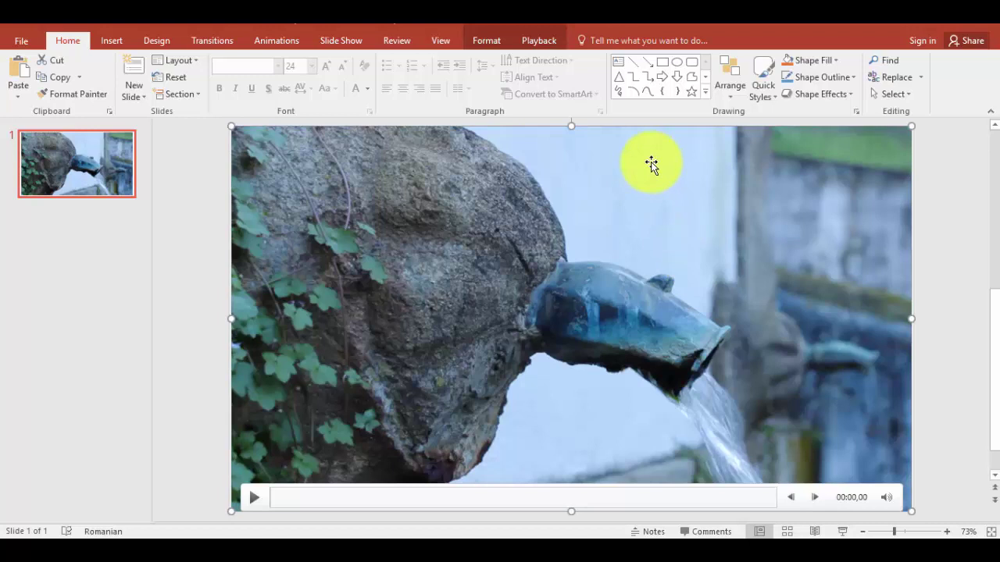
key(ctrl+v)
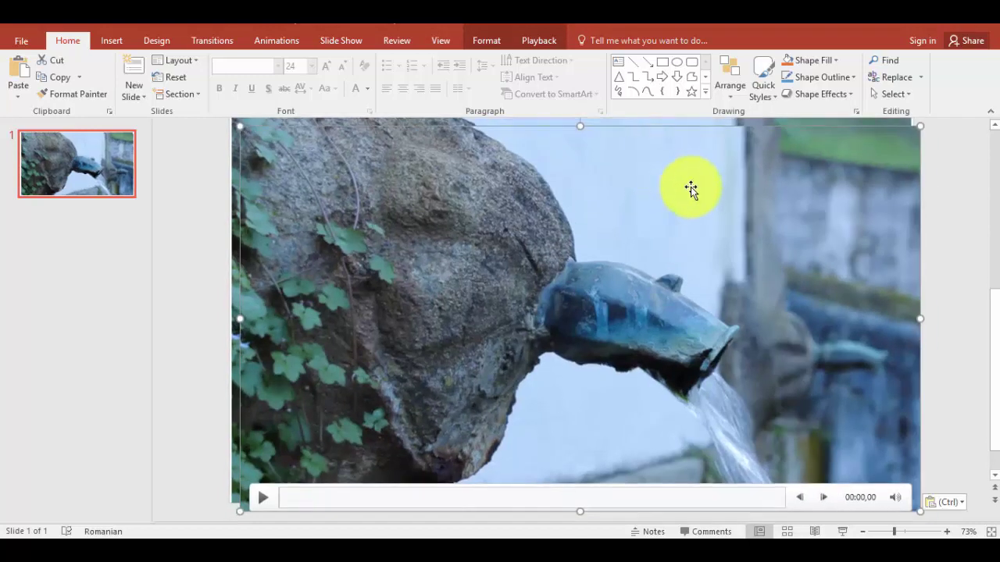
scroll(672, 227, up, 1)
mouse_move(669, 235)
mouse_down()
mouse_move(667, 247)
mouse_move(666, 216)
mouse_up()
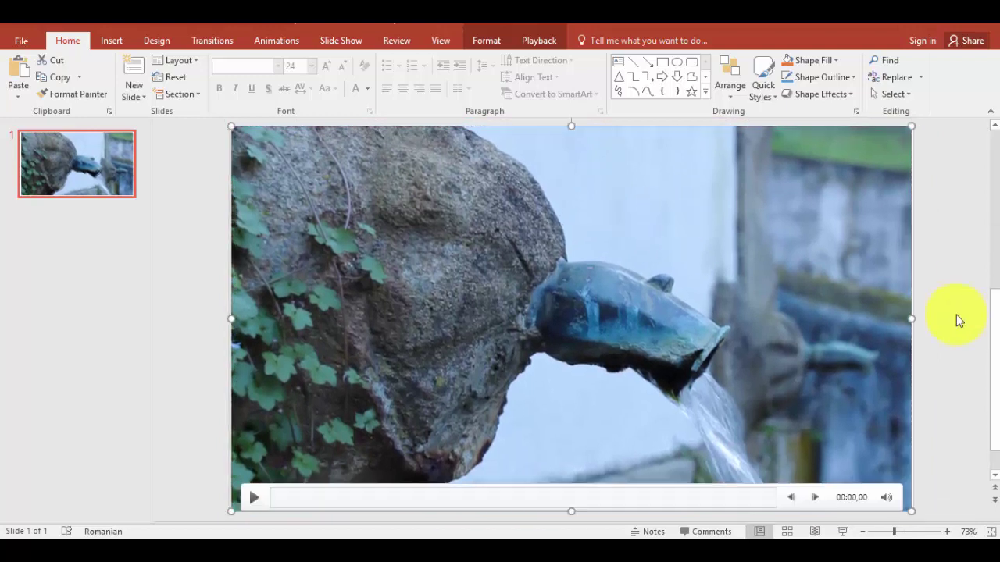
click(940, 249)
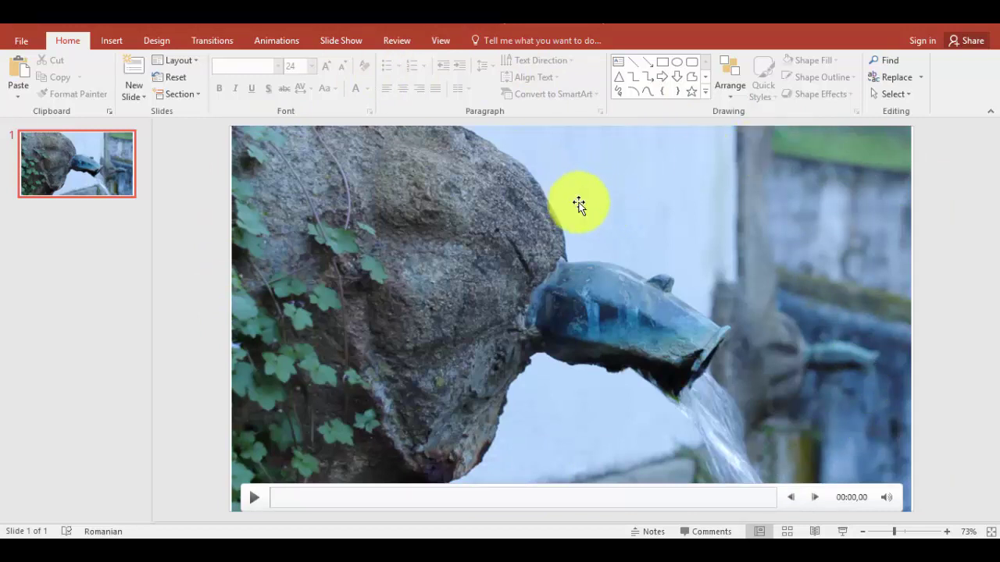
Step: Export only the current slide to Downloads as a JPEG File Interchange Format image named "water example 2"
click(30, 44)
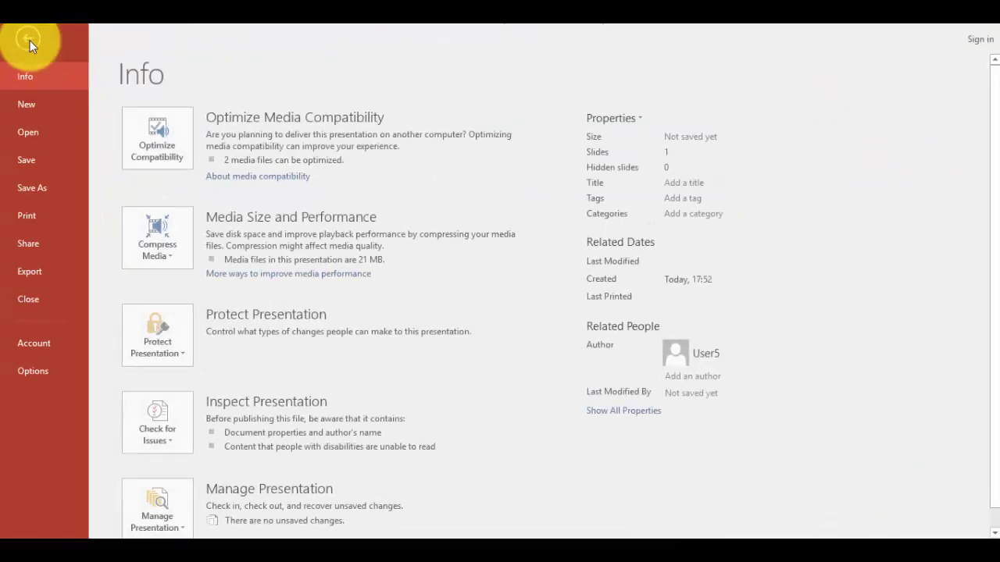
click(56, 187)
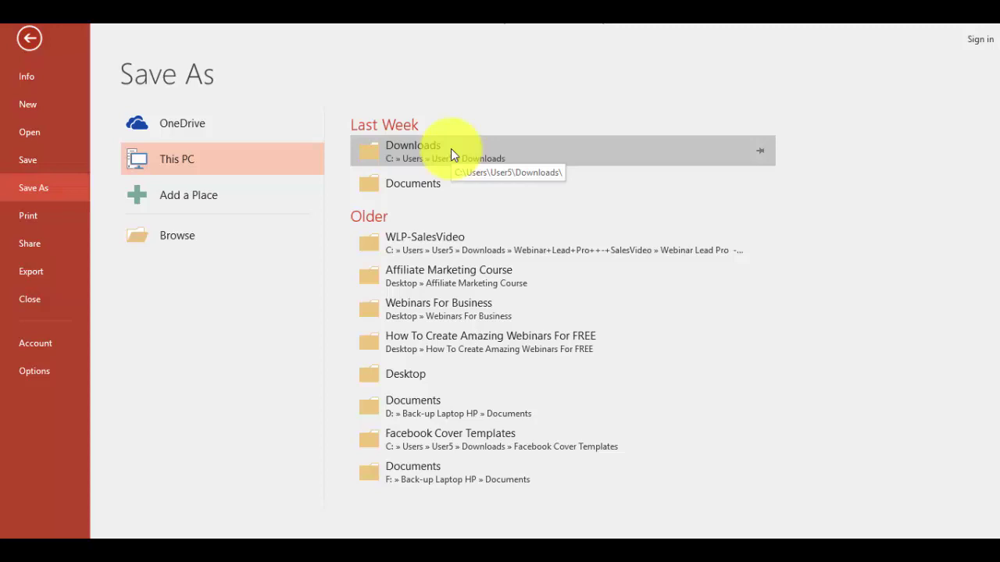
click(557, 138)
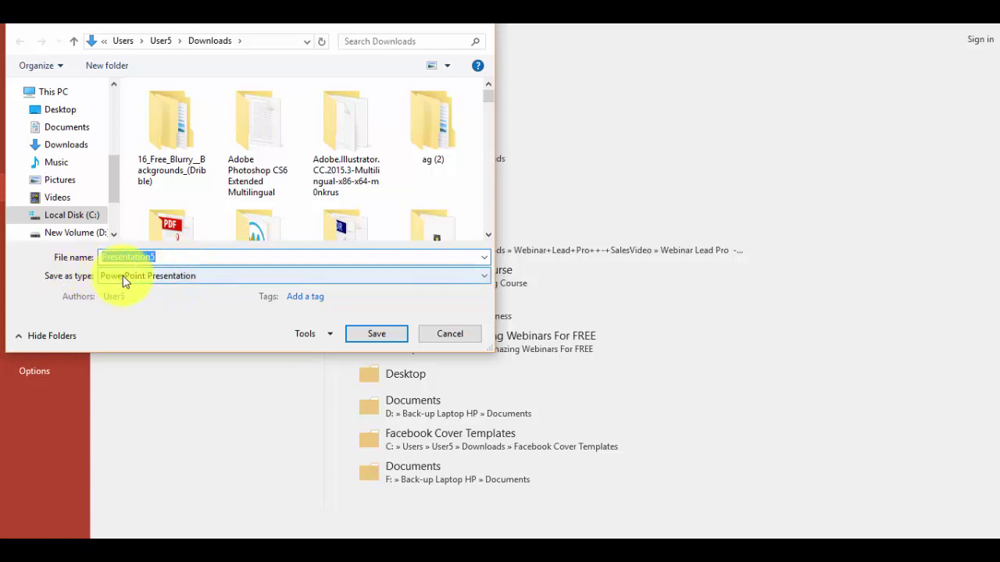
click(178, 282)
click(178, 281)
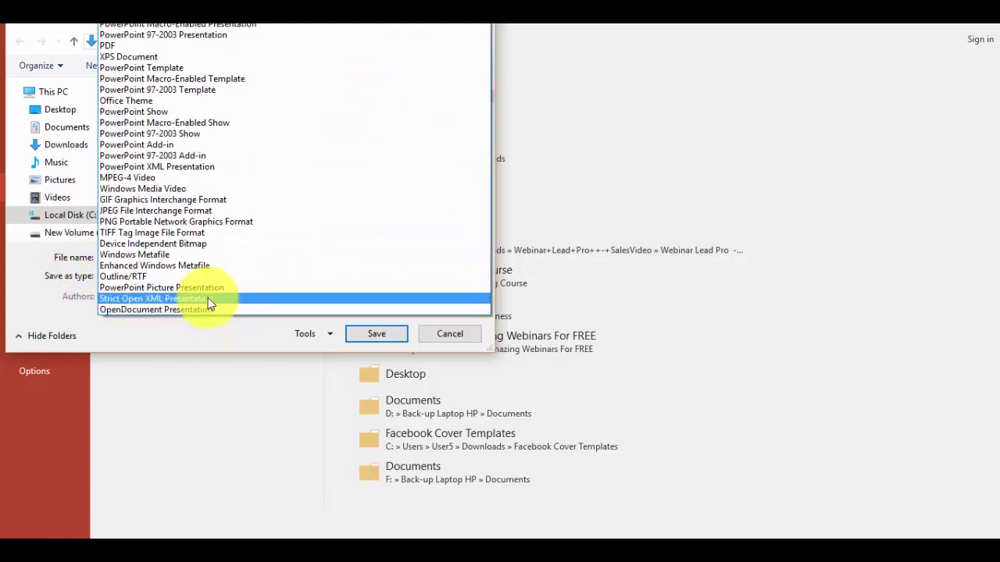
click(140, 210)
double_click(166, 258)
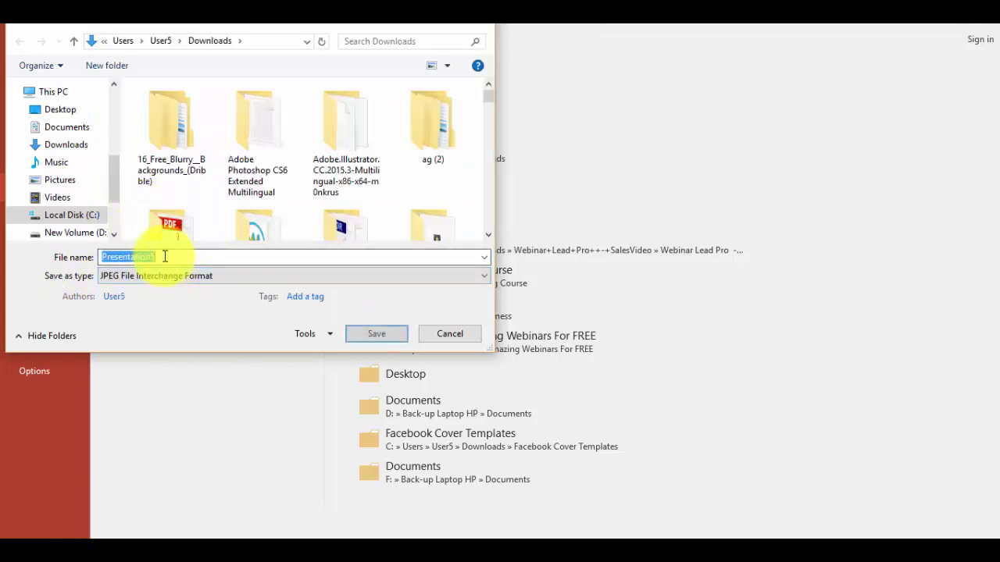
text(w)
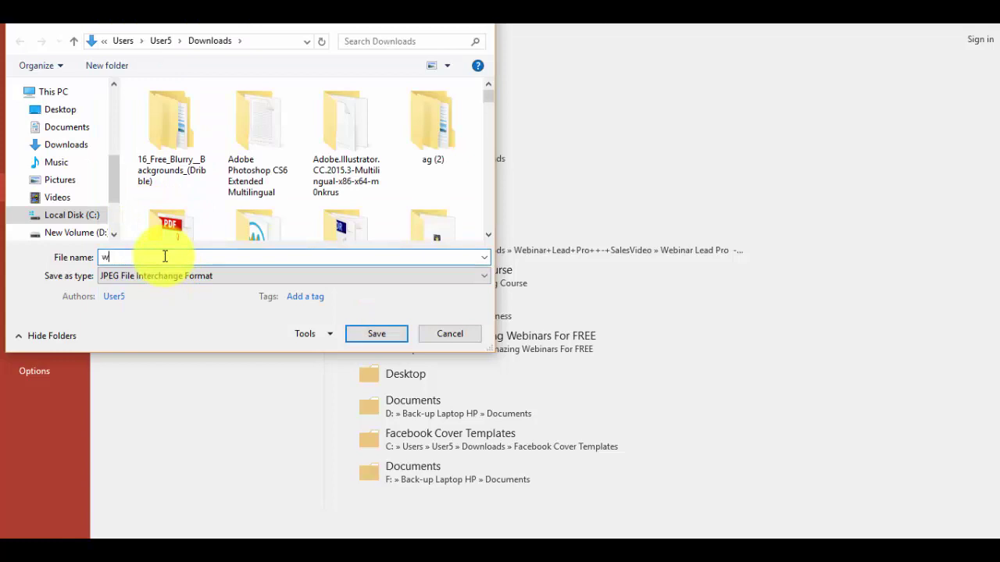
text(ater example)
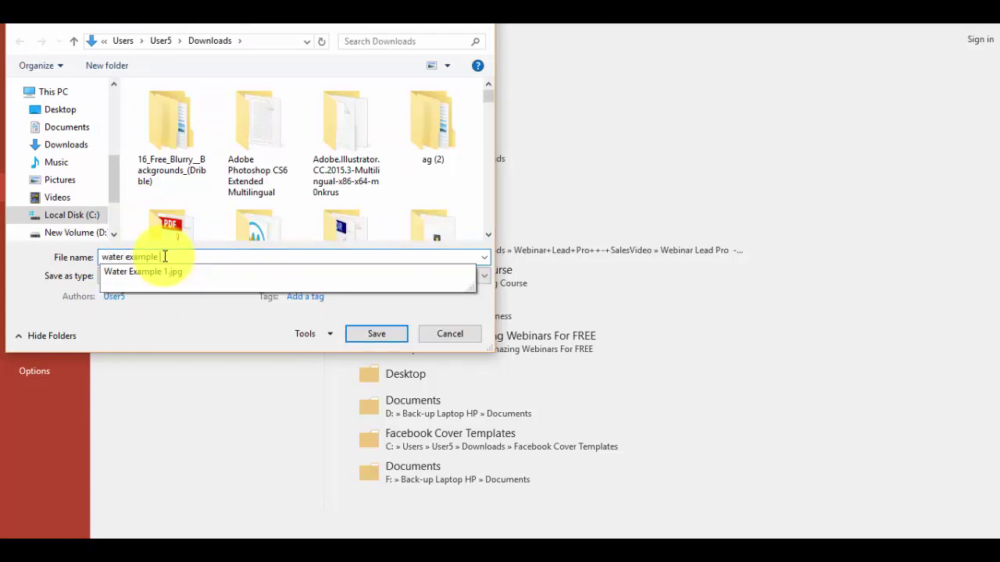
text( 2)
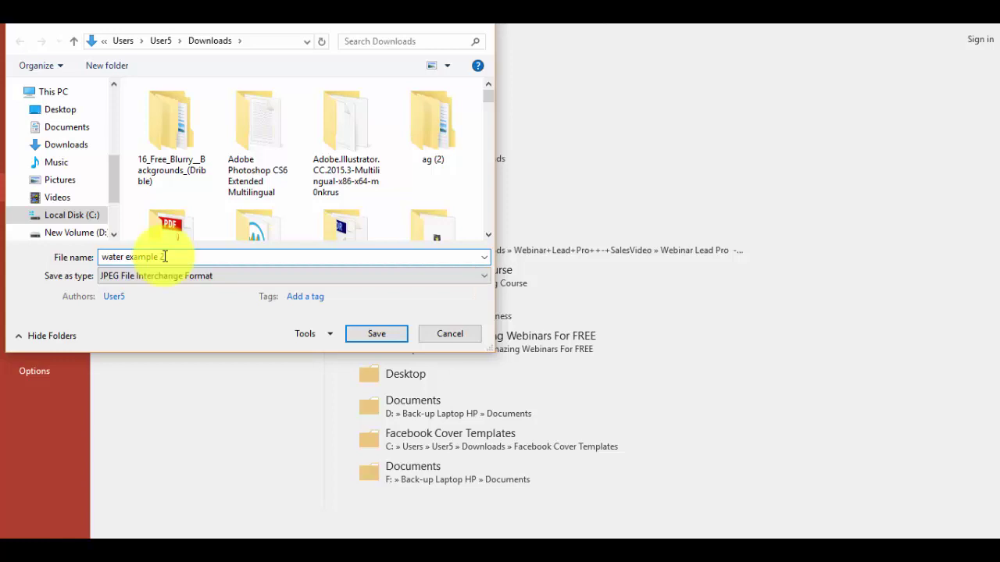
key(Return)
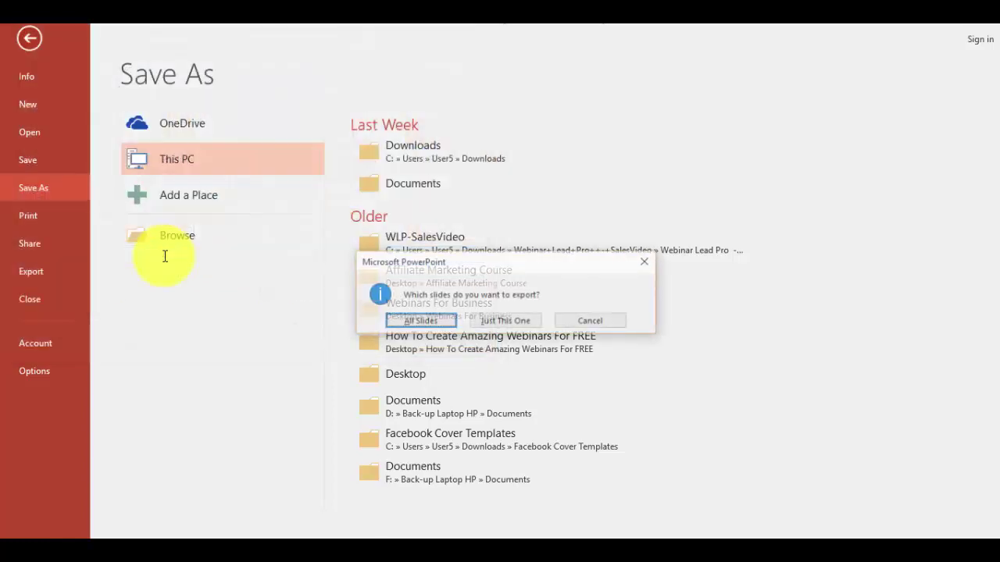
click(522, 329)
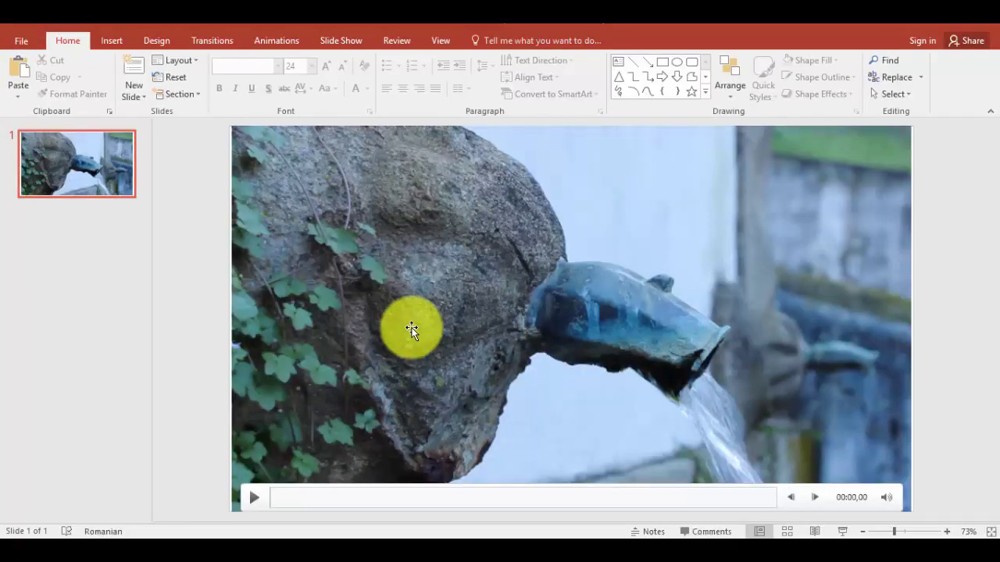
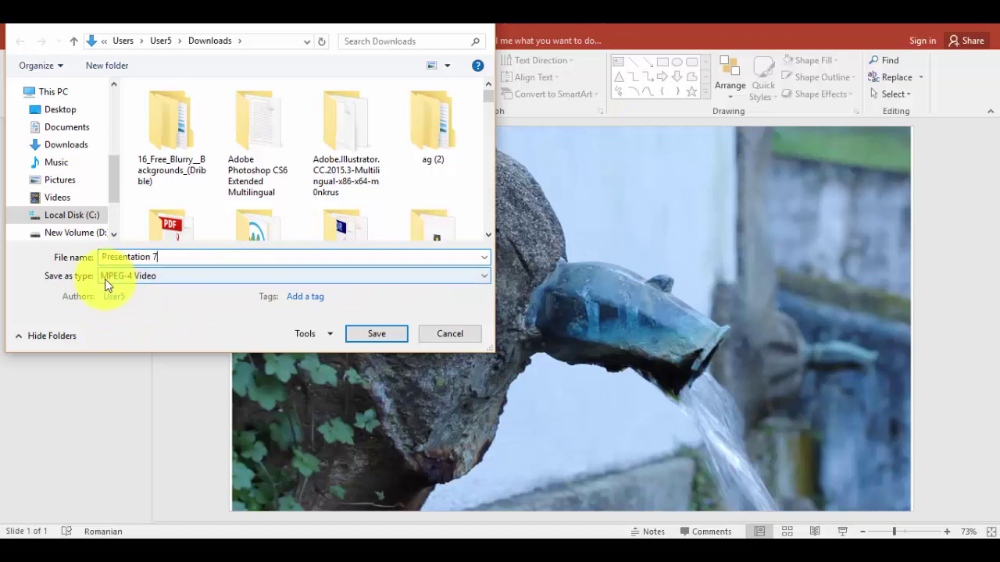
Step: Save the presentation to Downloads as an MPEG-4 video named "Presentation 7"
click(375, 336)
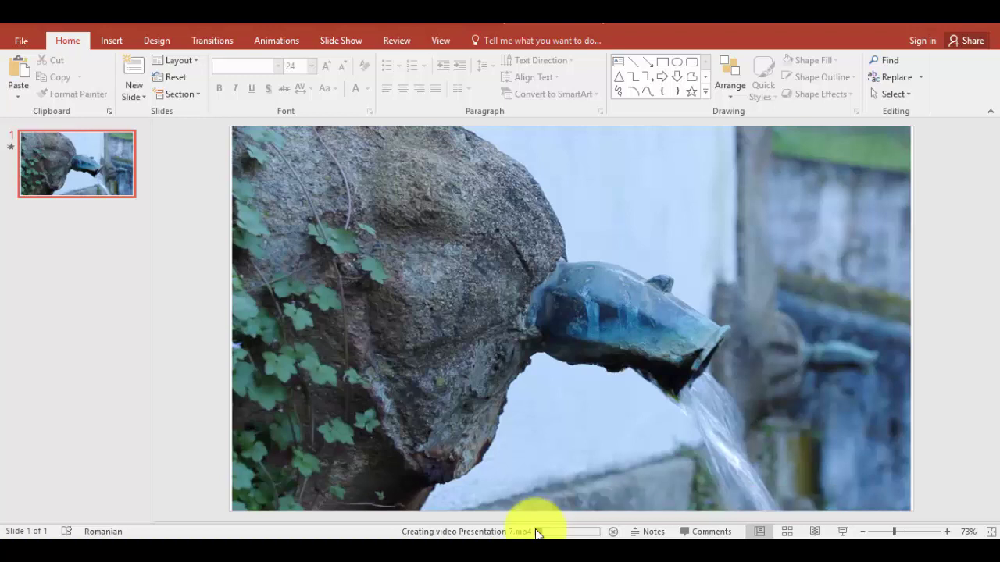
Step: Switch to the Chrome window with the Water Fonte page, search Google for "gif creator" and open the GIPHY GIF Maker
mouse_move(538, 534)
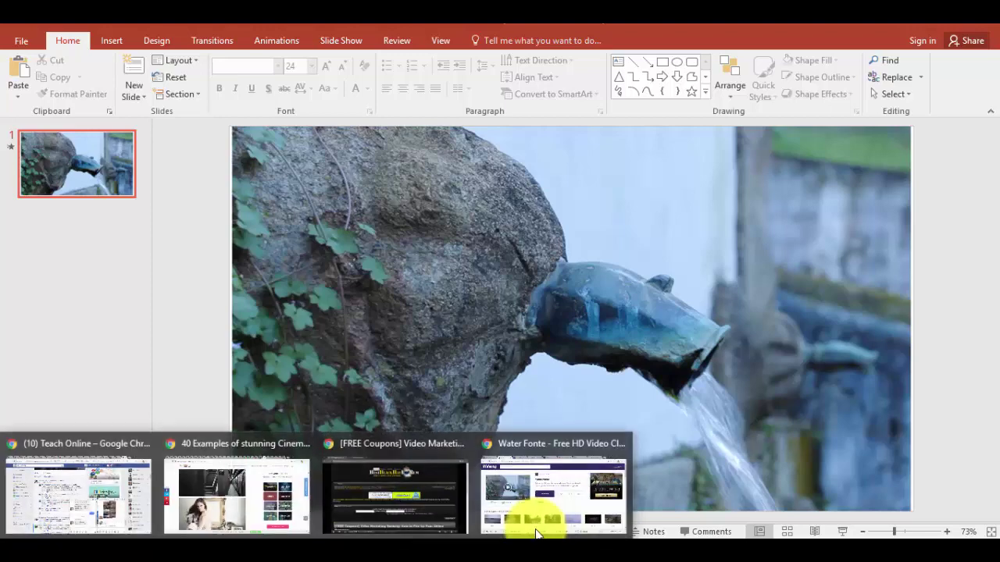
click(537, 534)
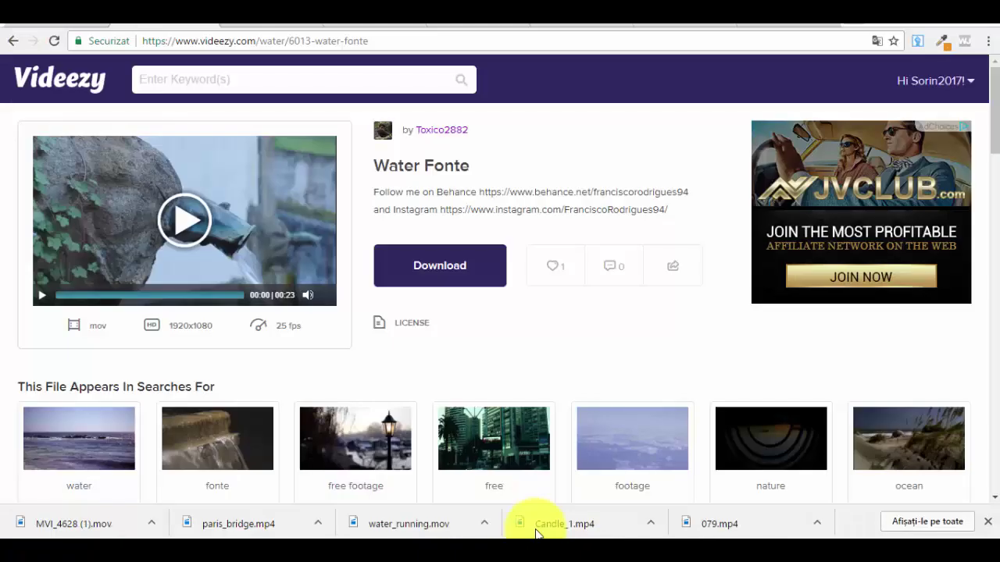
key(ctrl+l)
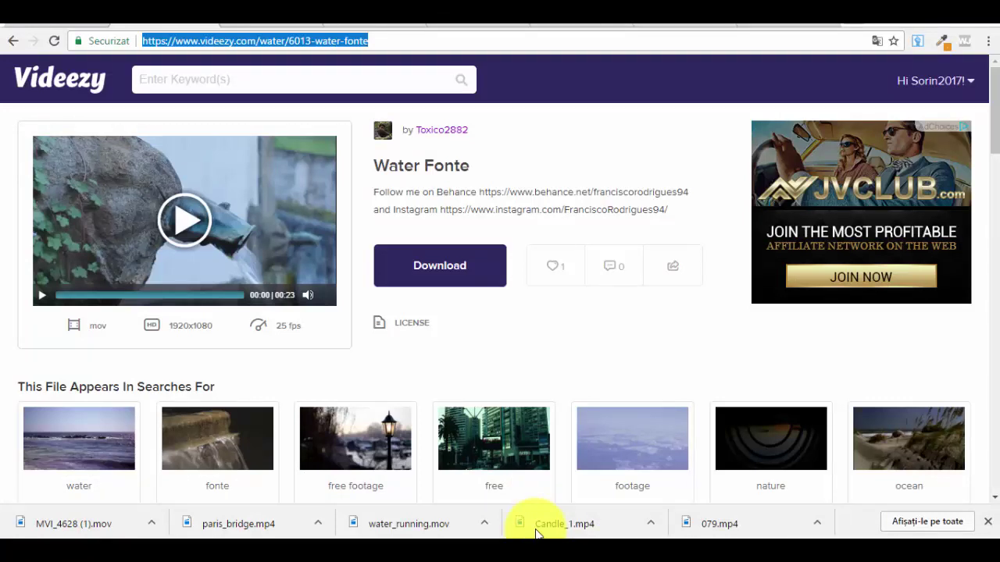
text(go)
key(Return)
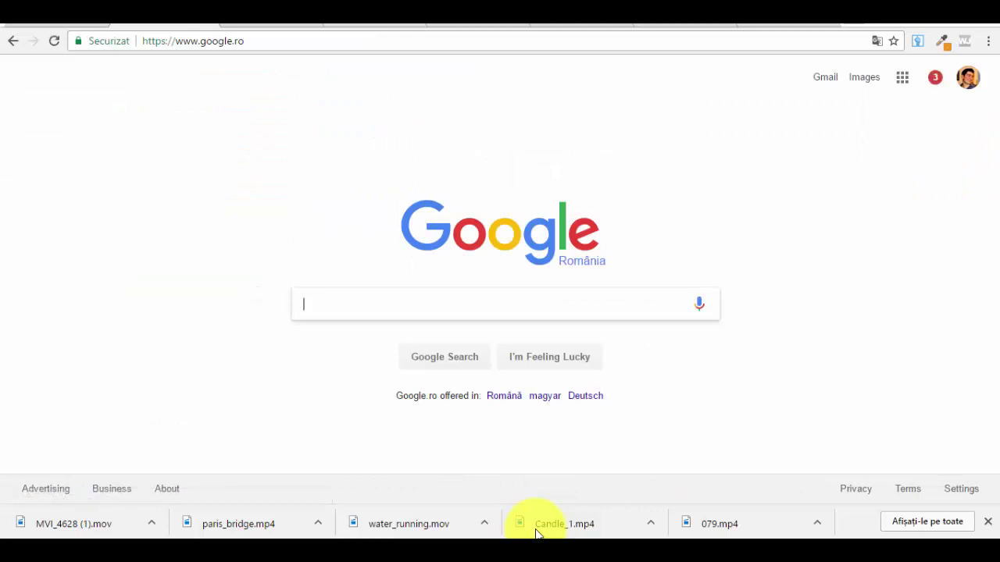
text(gif)
key(Down)
key(Return)
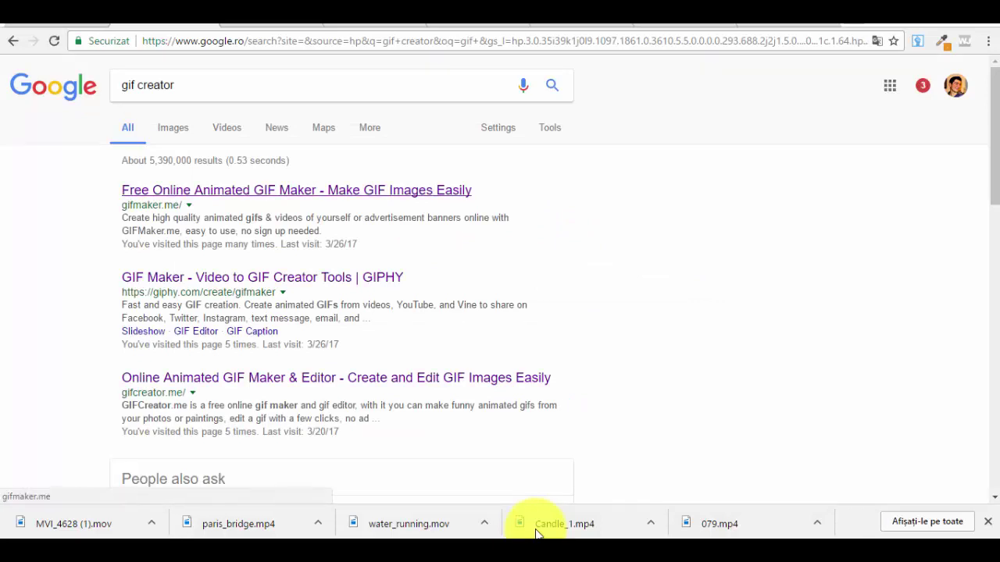
key(Down)
key(Return)
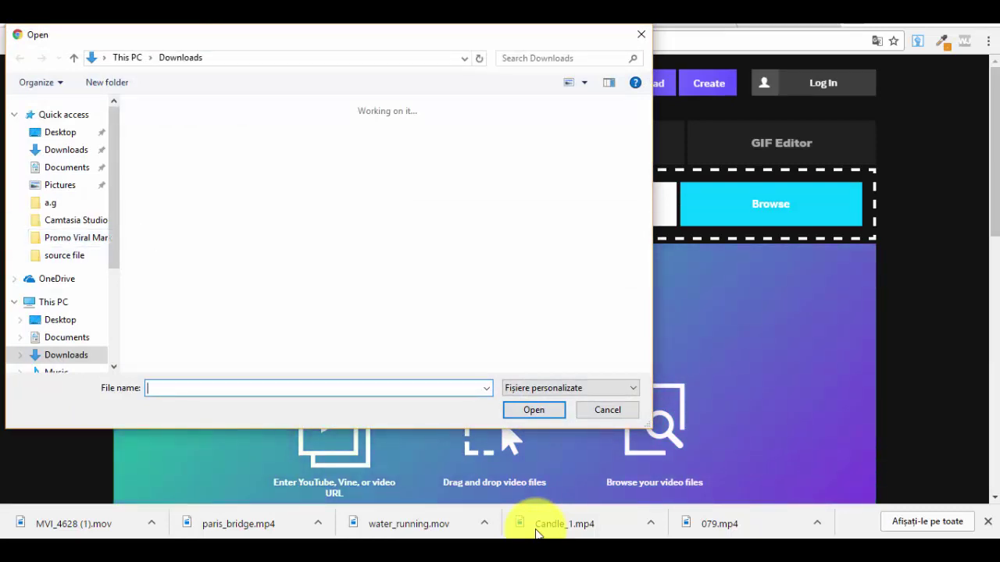
Step: Search Downloads for "presentation 1" and load the exported fountain presentation video into the GIF maker
key(ctrl+f)
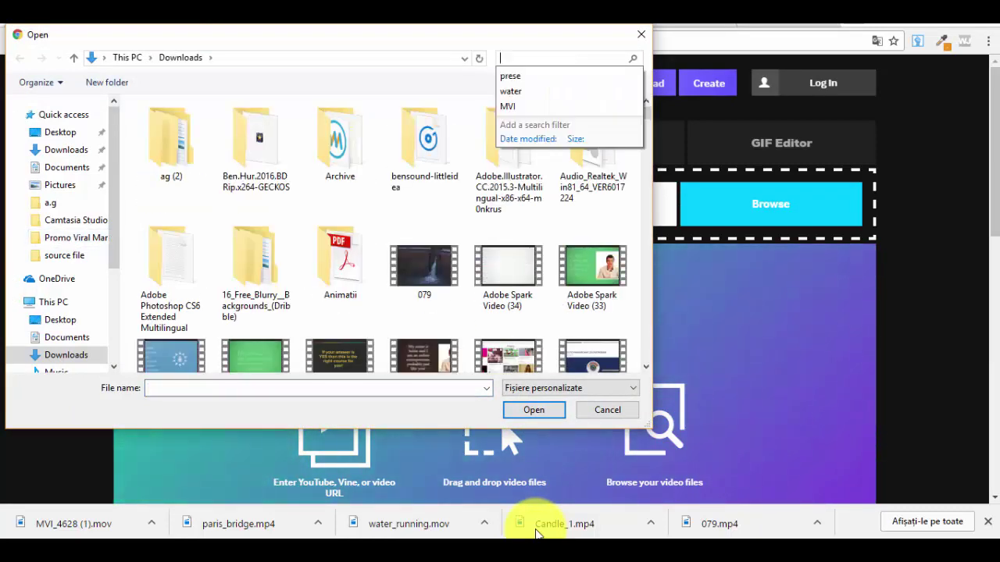
text(presentat)
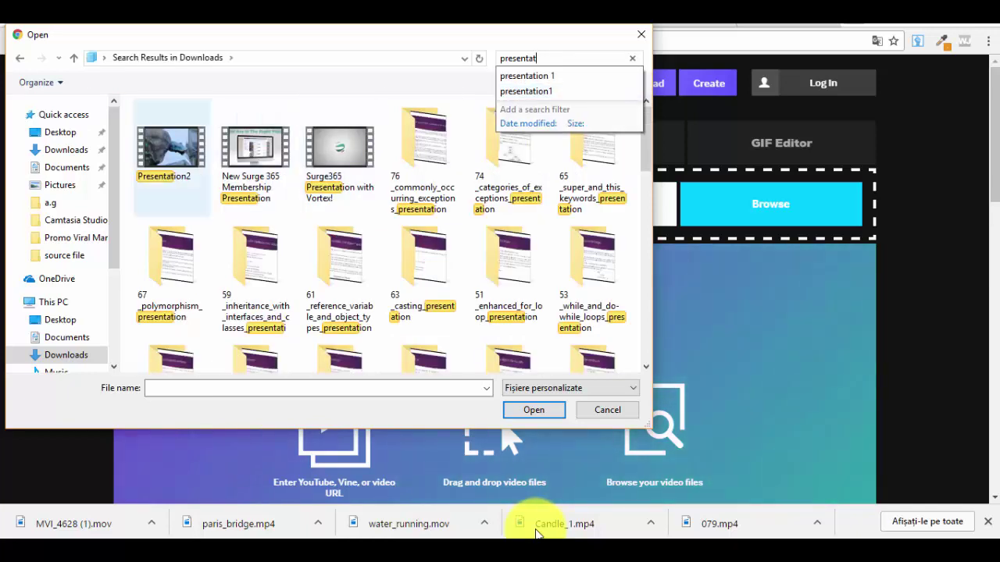
key(Tab)
key(ctrl+f)
key(Down)
key(Return)
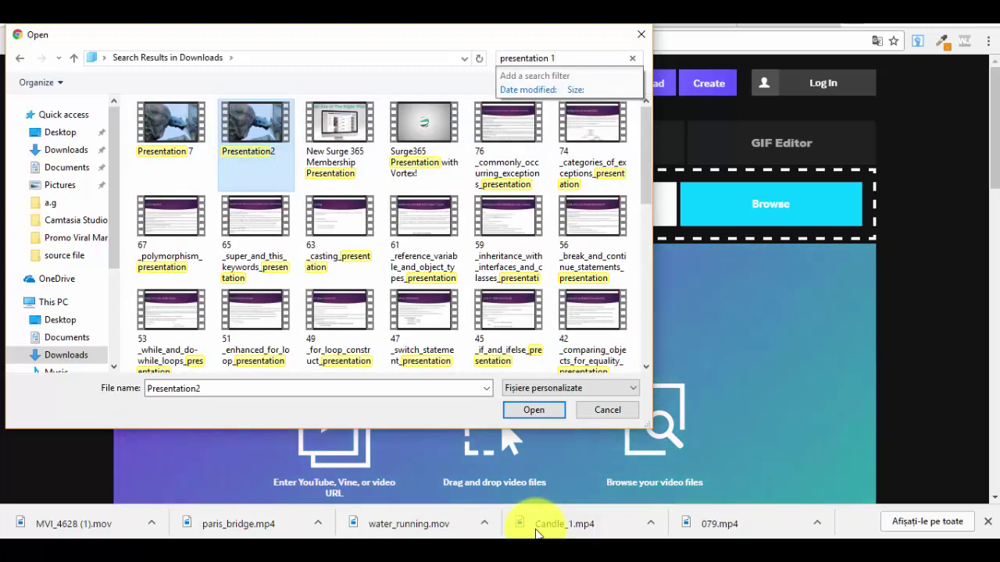
key(Return)
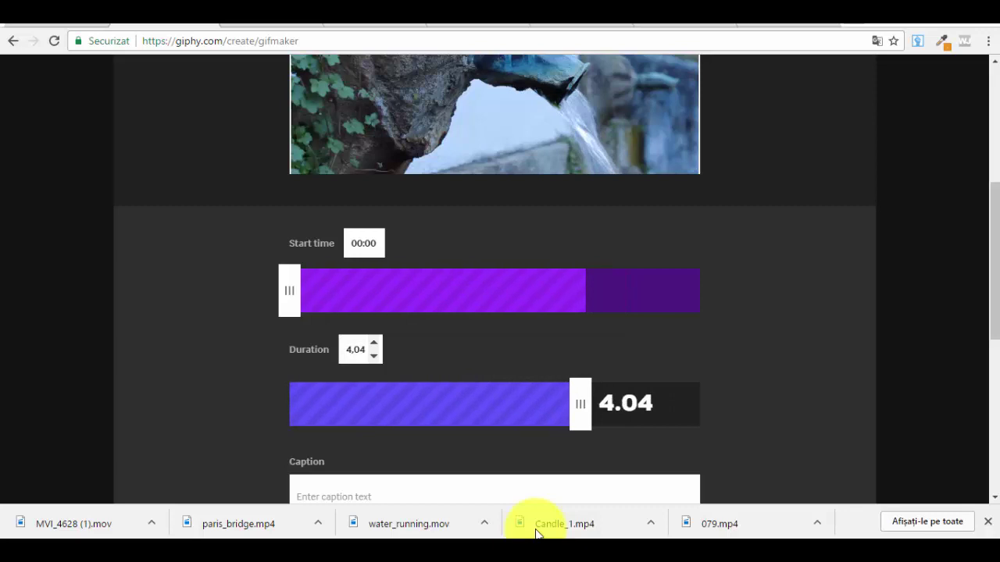
Step: Create the GIF from the fountain video with start time 00:00 and duration 4.04
scroll(536, 534, down, 6)
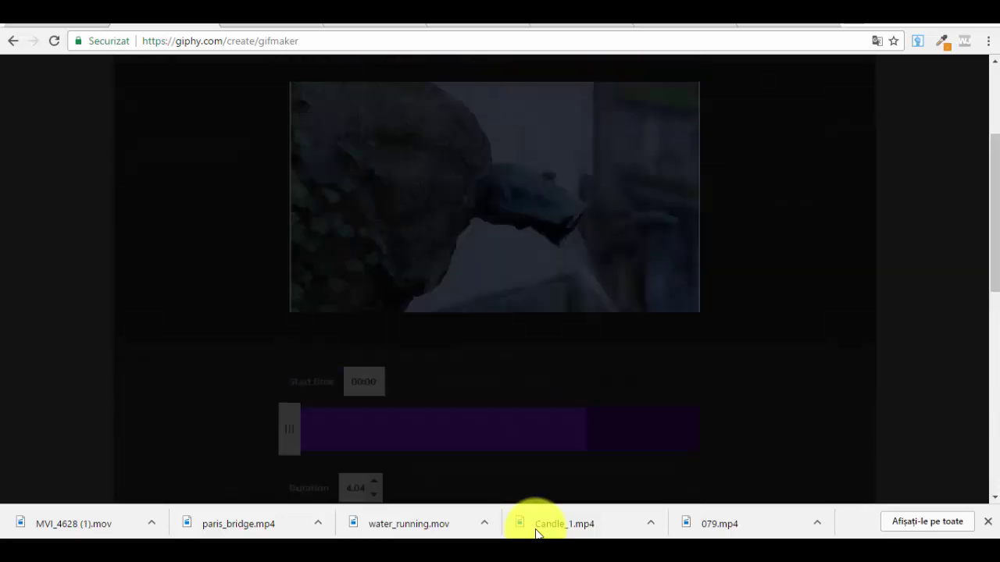
scroll(536, 533, down, 10)
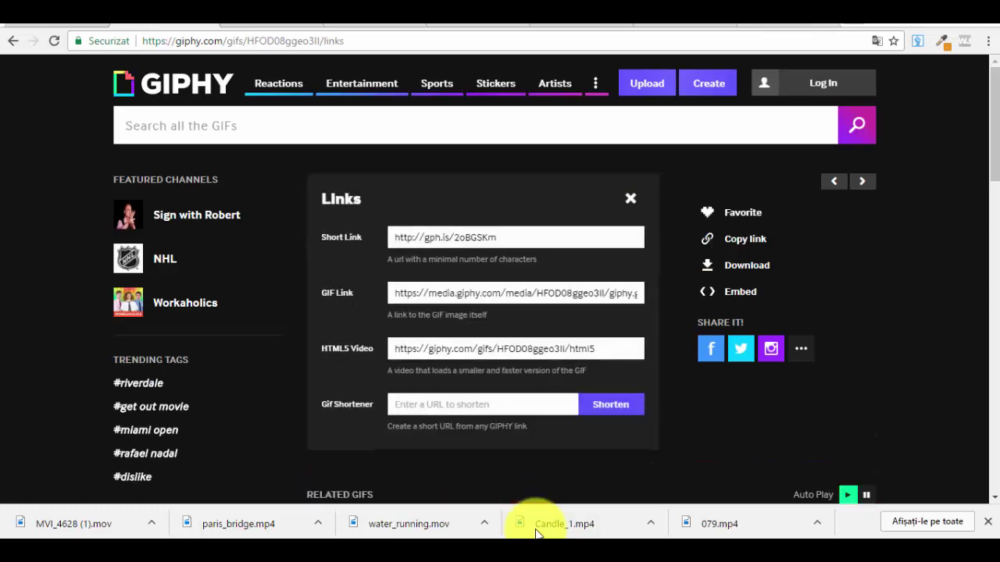
Step: Copy the new GIF's link into a new browser tab and download the finished GIF file from GIPHY
key(ctrl+t)
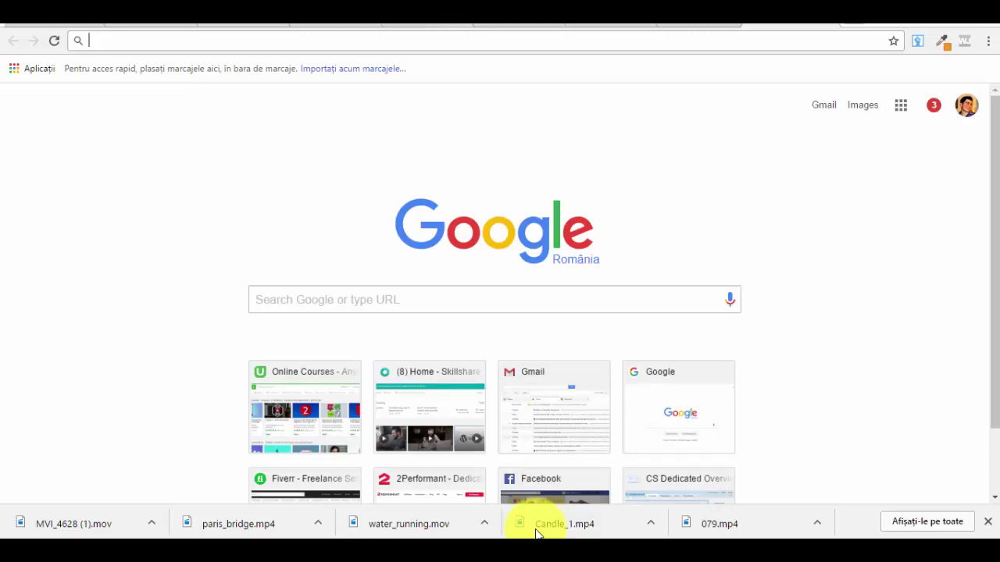
scroll(537, 533, down, 1)
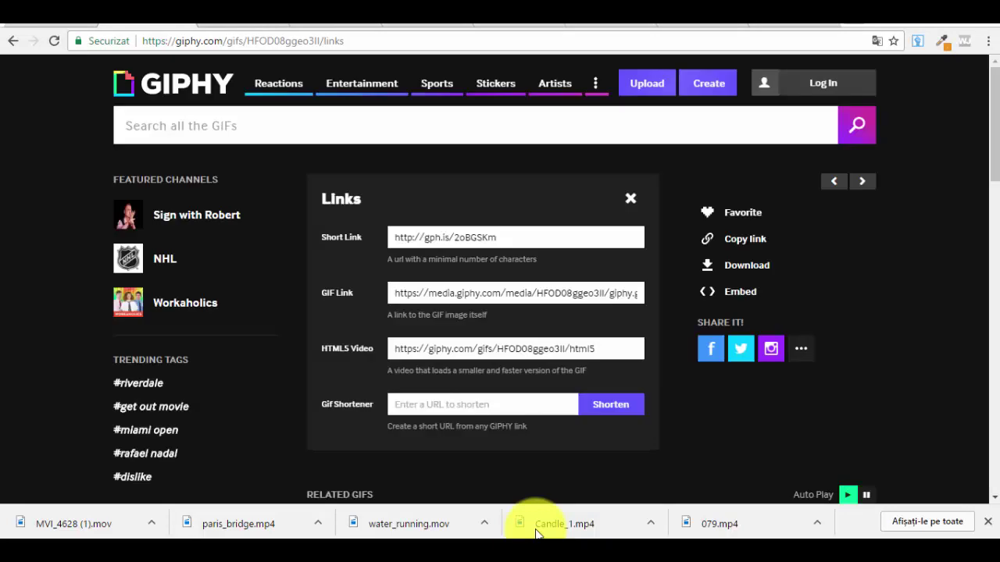
key(Tab)
key(shift+F10)
key(c)
key(ctrl+t)
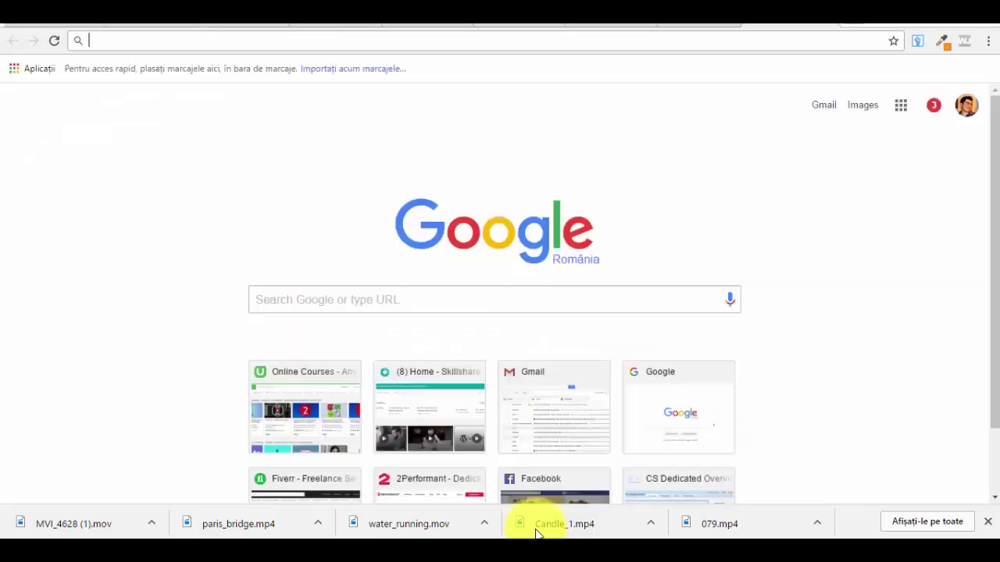
key(ctrl+v)
key(Return)
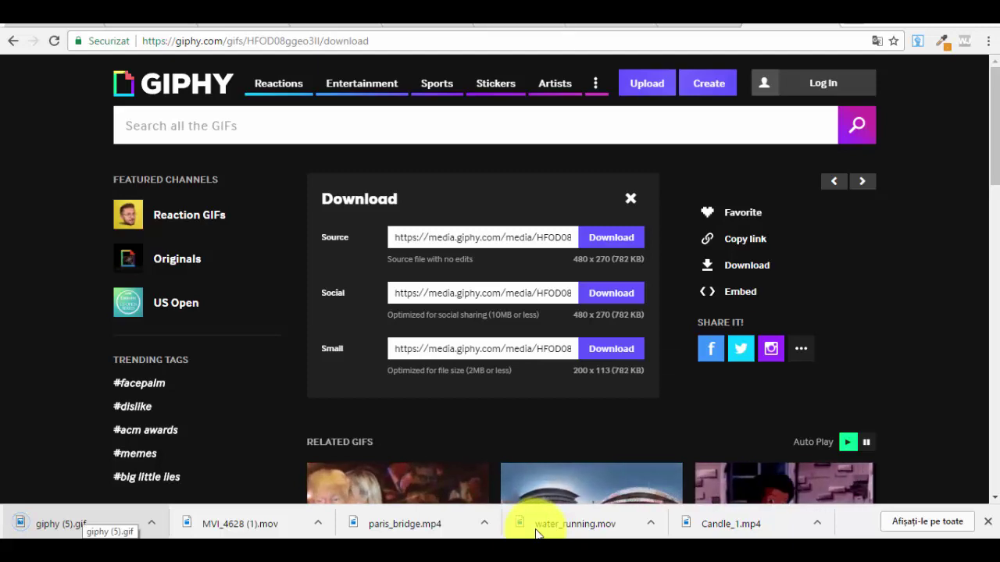
click(537, 532)
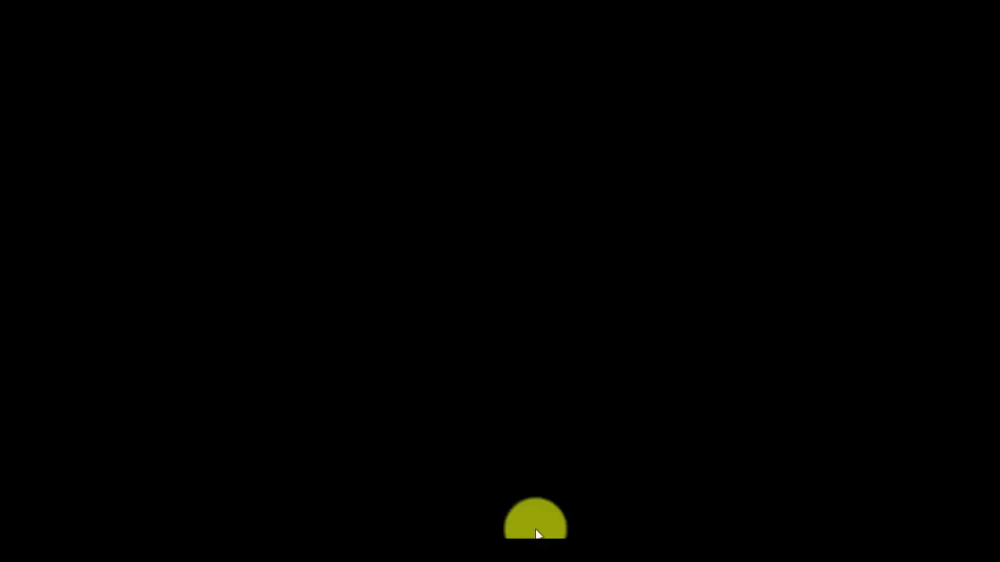